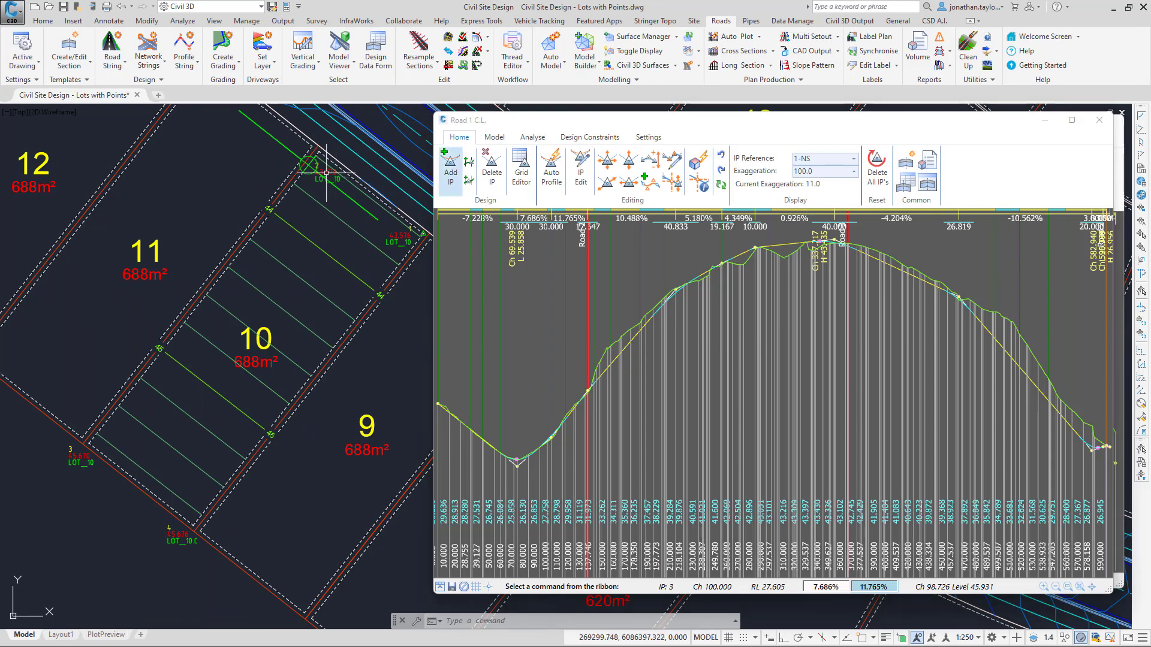
Add IPs at two picked lot points, apply a level difference to all IPs, and refresh the GR-LOT 10 C.L. profile.
click(319, 155)
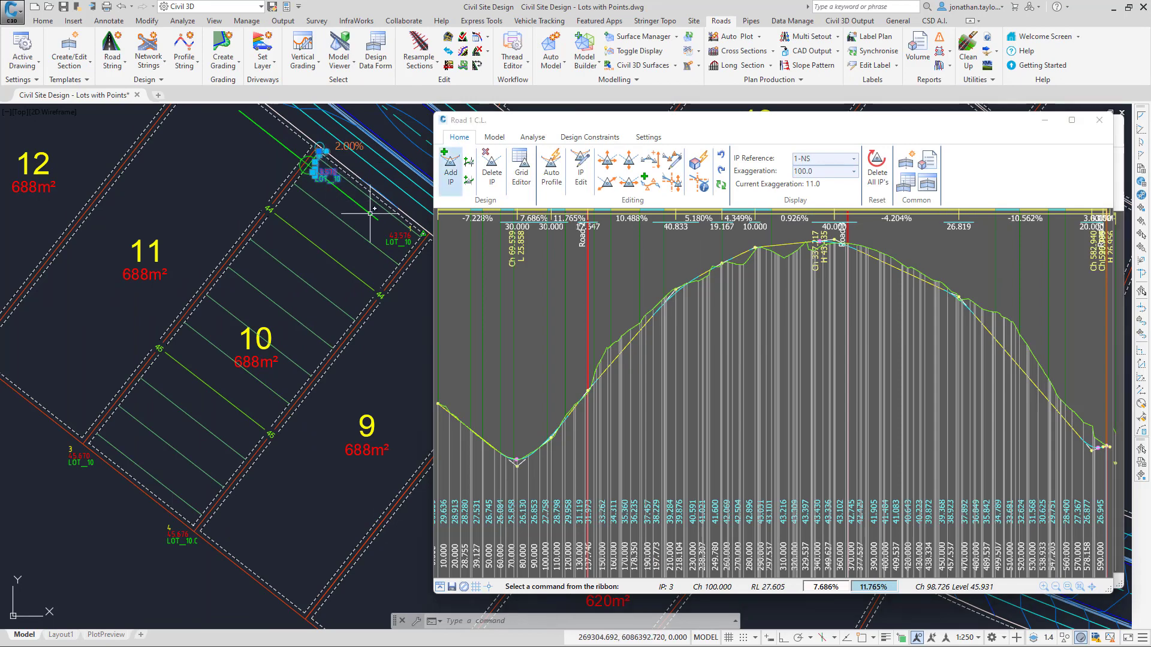
click(89, 447)
click(174, 528)
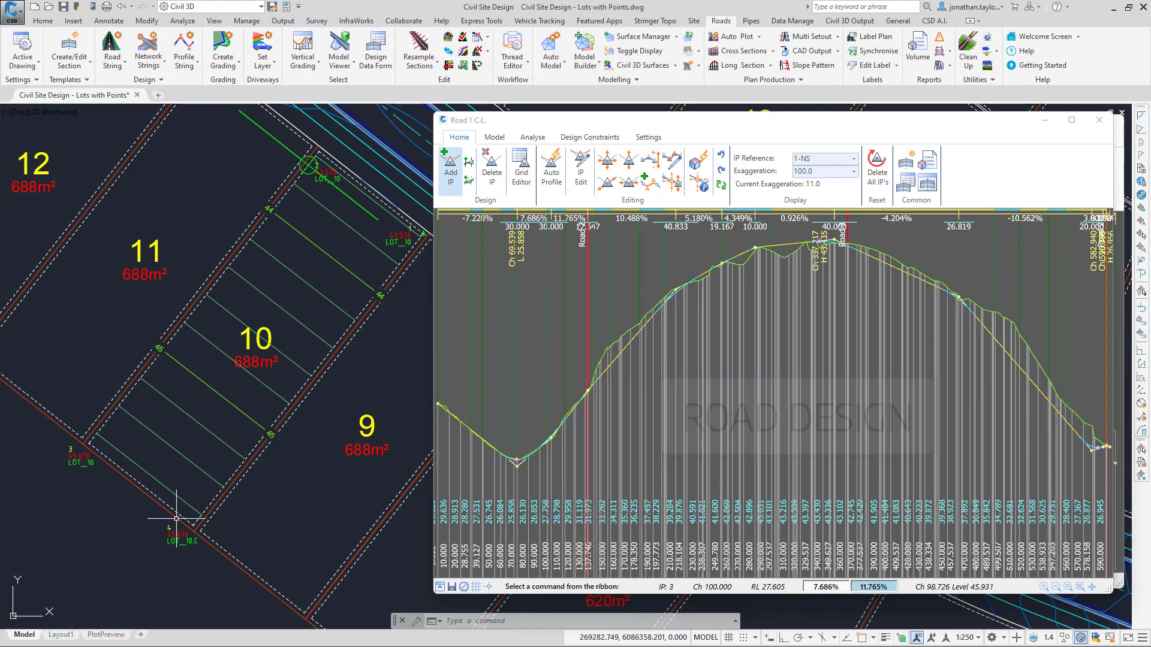
key(Return)
click(651, 160)
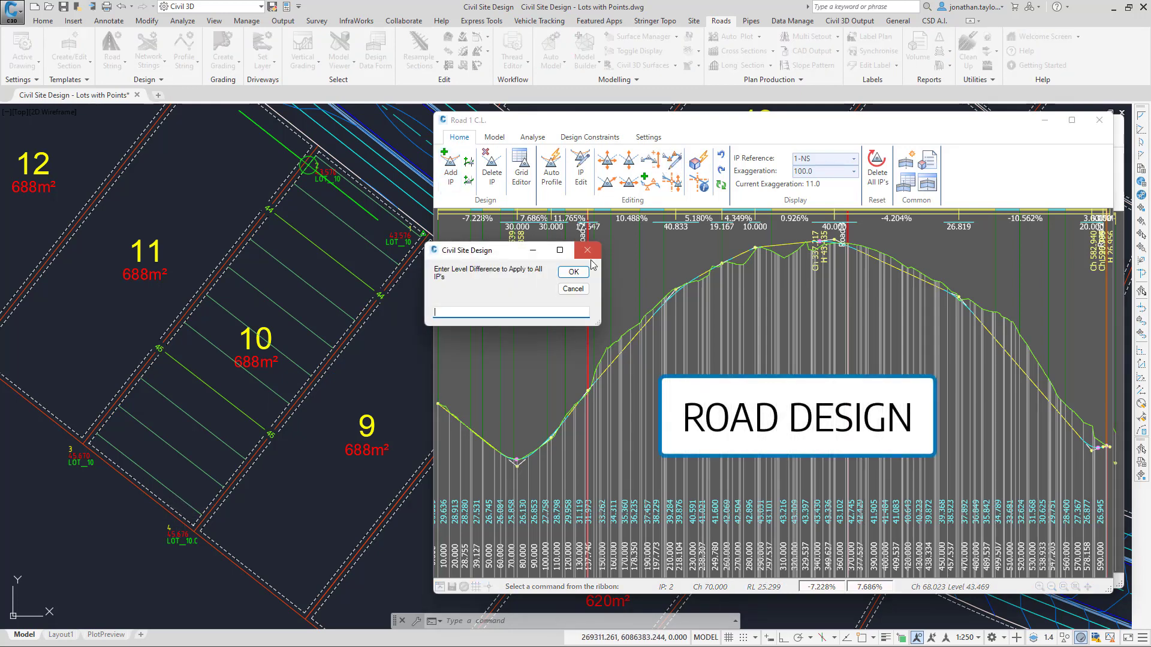
click(574, 272)
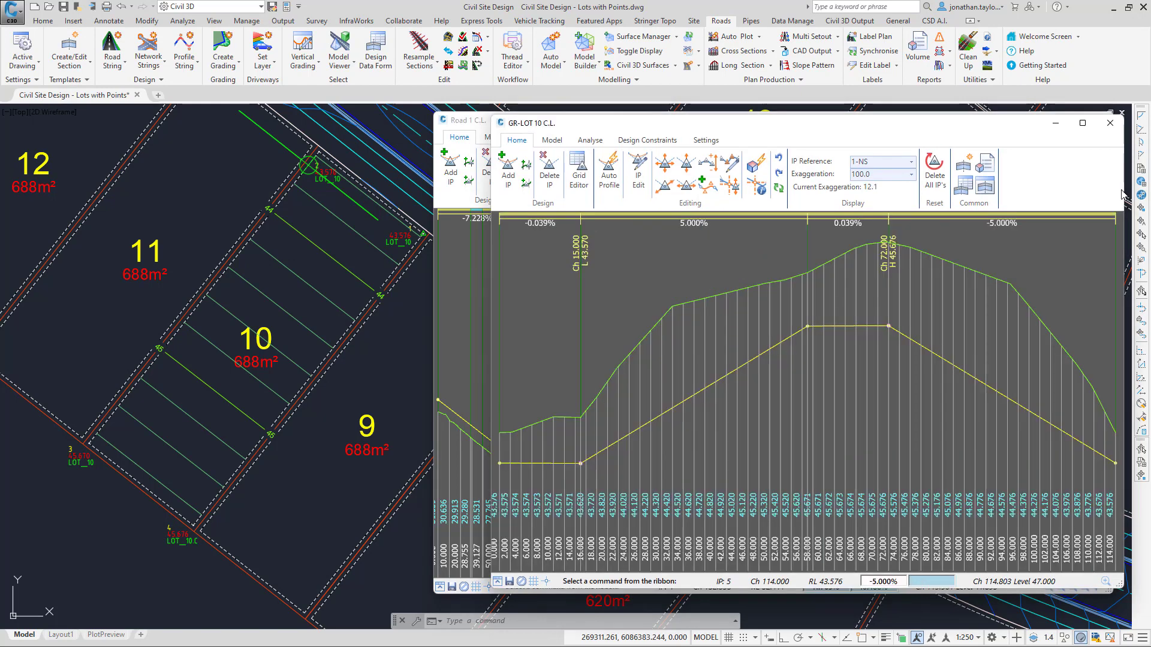
click(779, 189)
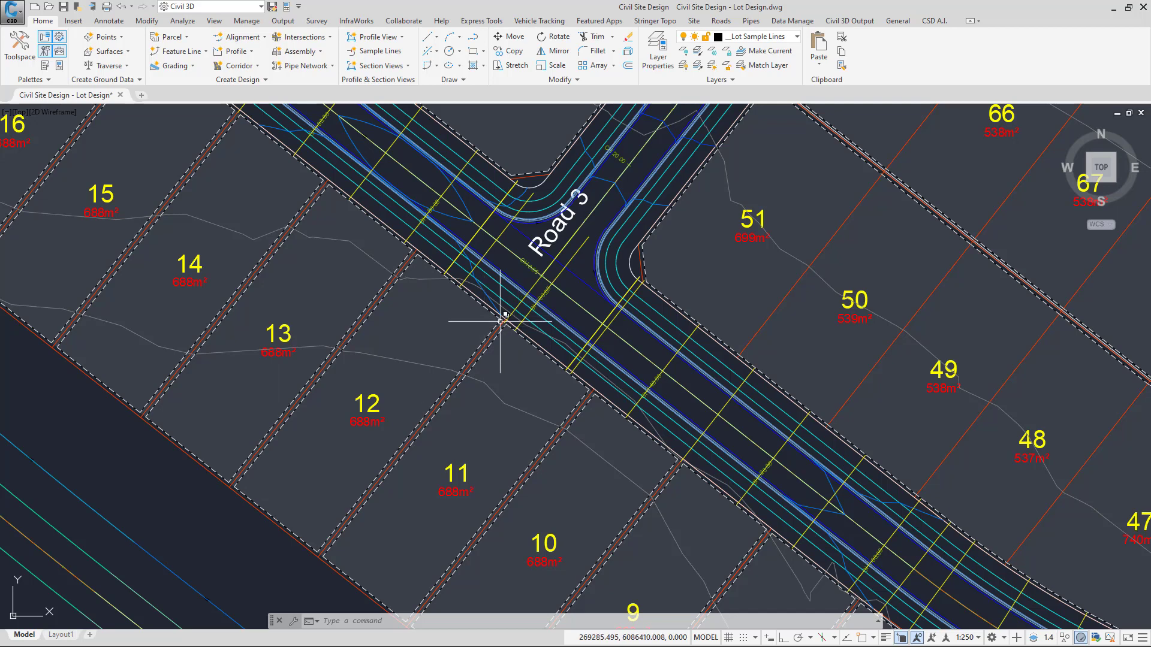
Zoom and pan around Road 3's intersection to review lots 11–14 and lots 50–51.
scroll(291, 282, up, 2)
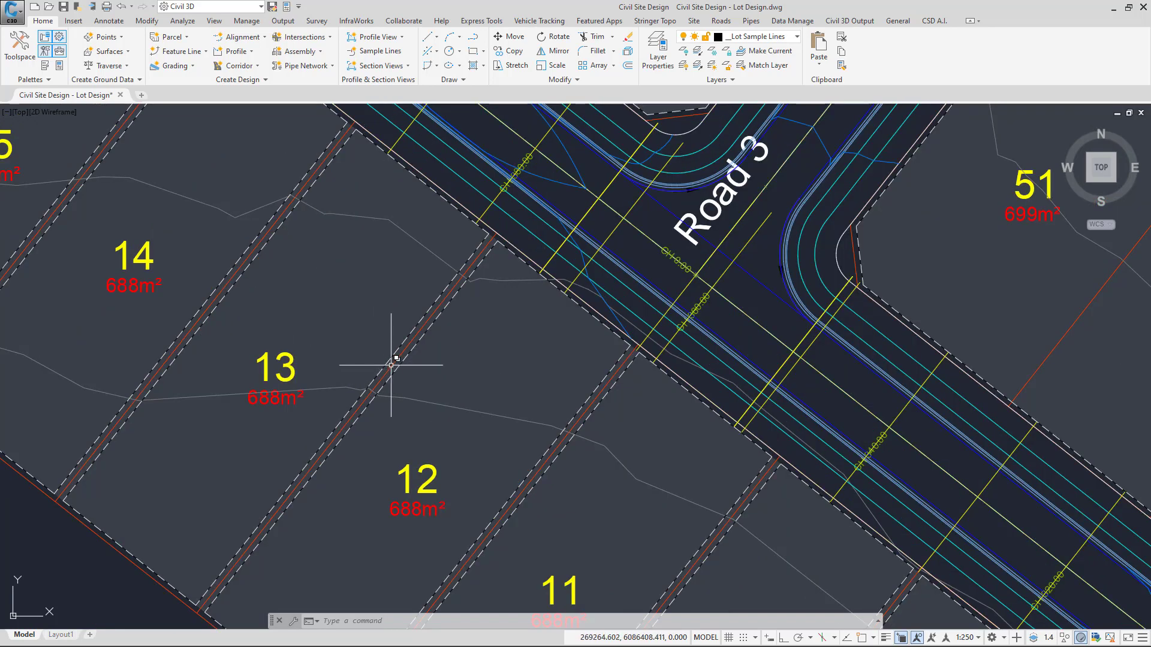
mouse_move(392, 364)
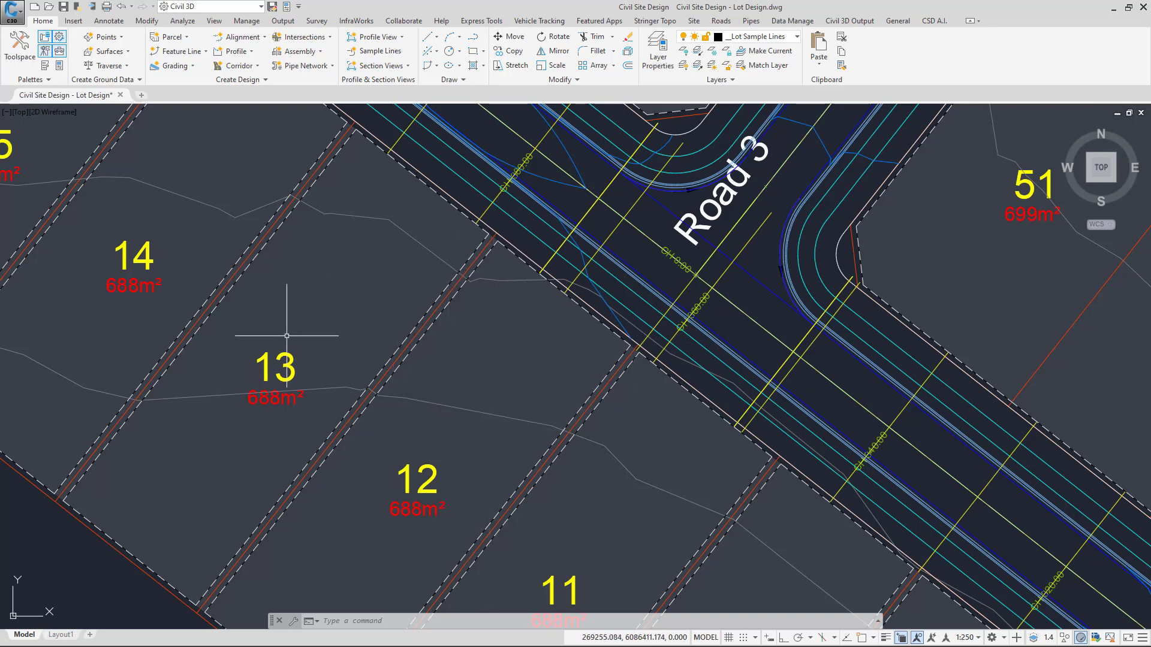
scroll(286, 336, down, 5)
scroll(617, 218, up, 5)
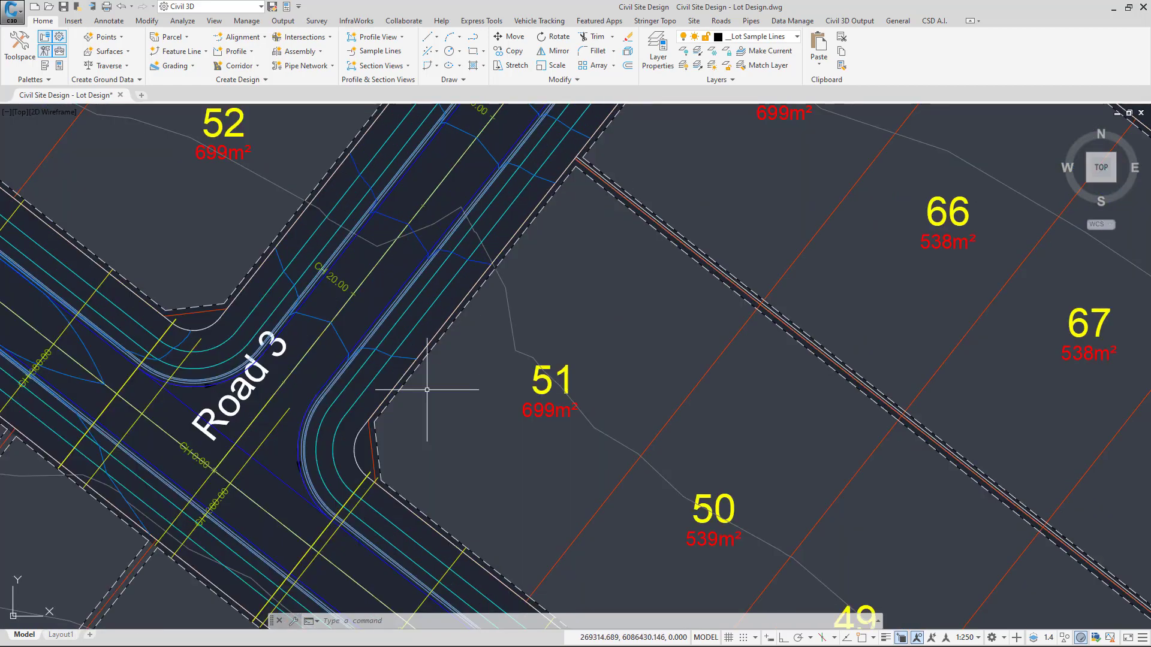
scroll(416, 380, down, 4)
scroll(231, 432, up, 2)
middle_drag(236, 404, 341, 329)
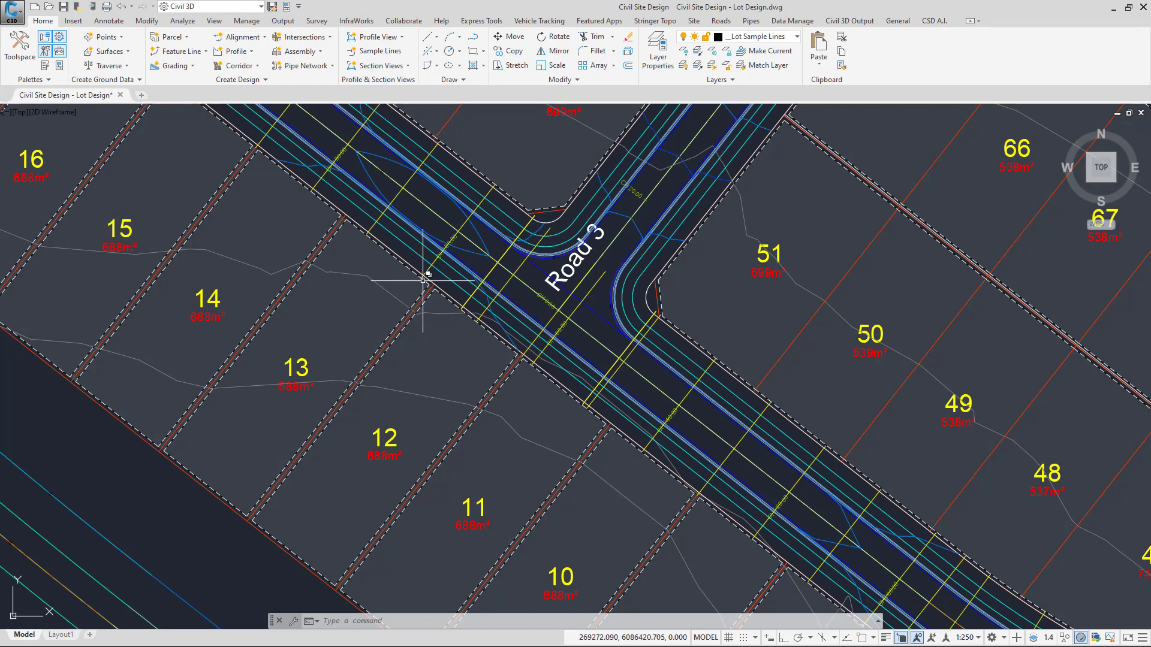
scroll(281, 270, up, 2)
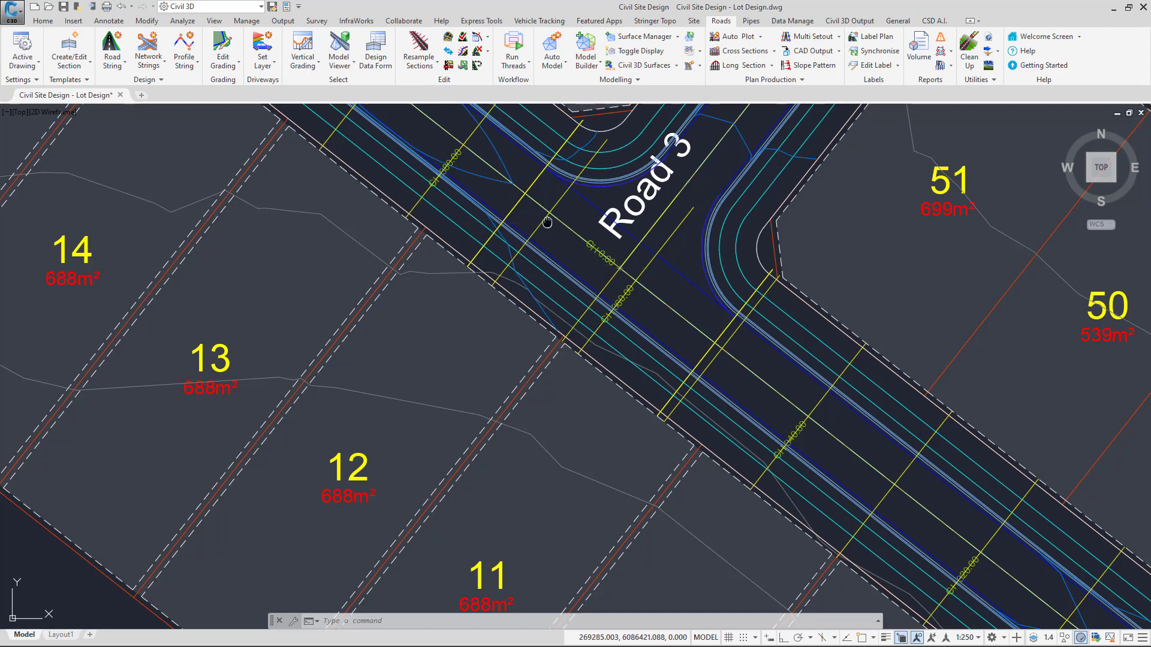
middle_drag(475, 251, 457, 308)
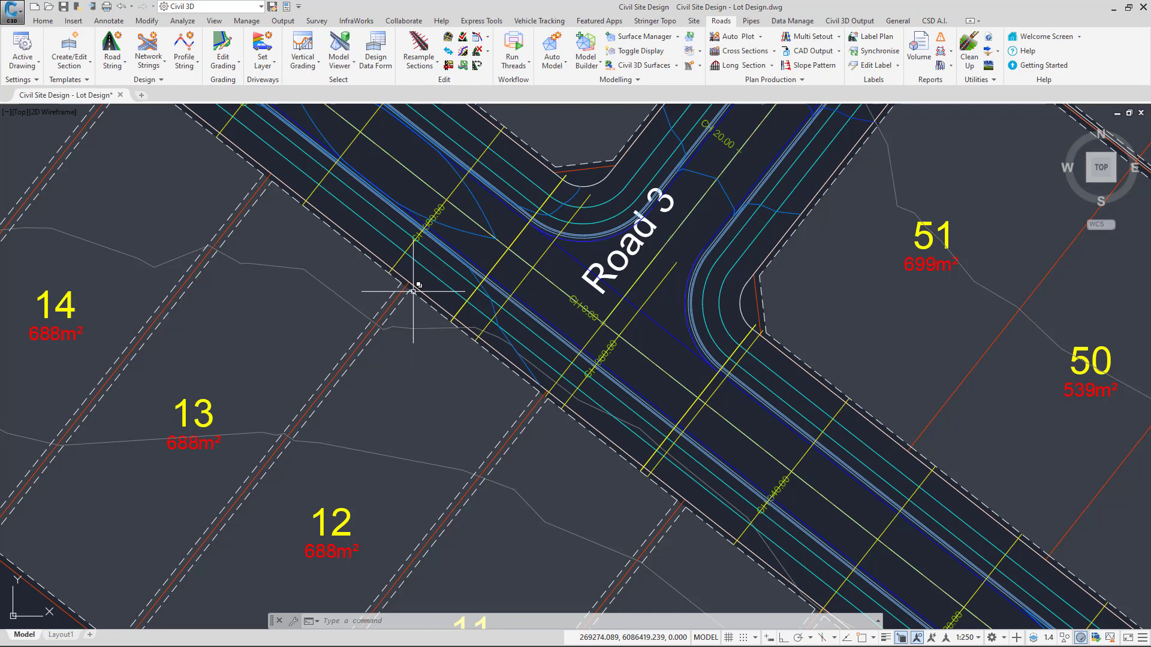
mouse_move(411, 292)
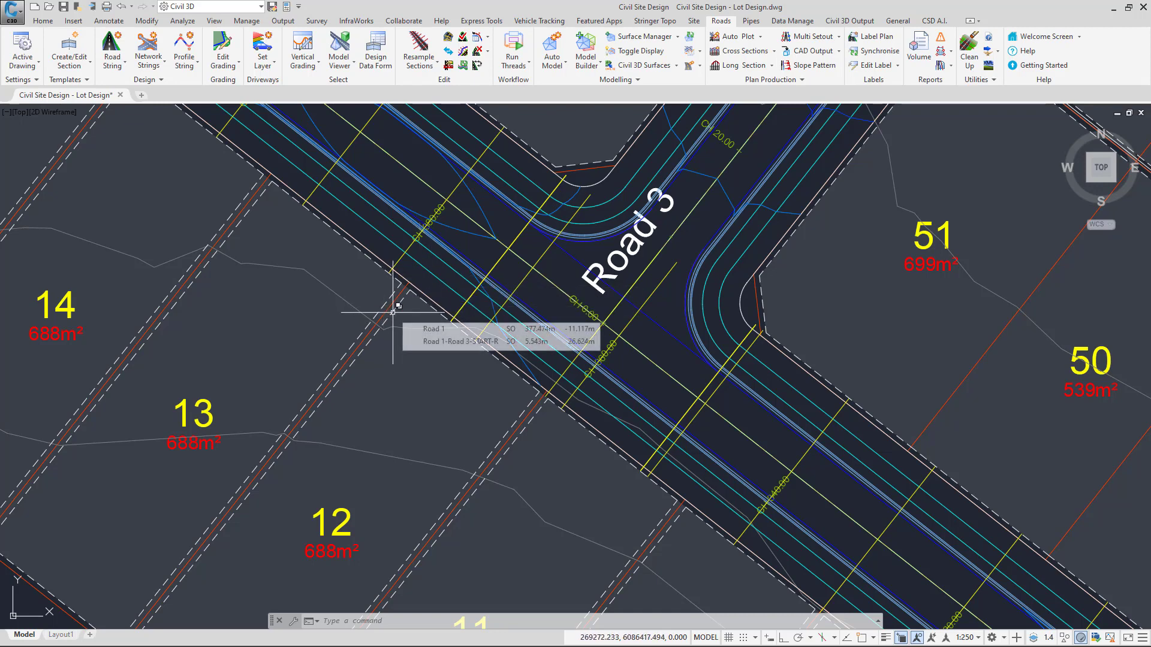
Toggle freezing of the __Lot Sample Lines layer from the Home tab's layer list.
click(42, 20)
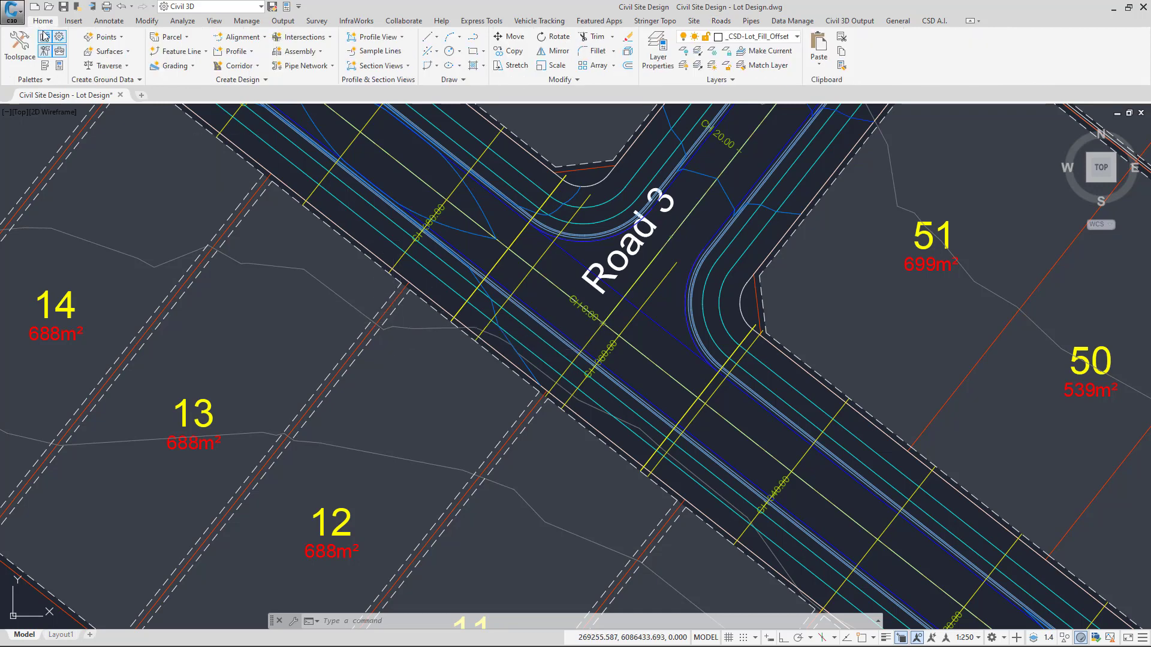
click(788, 38)
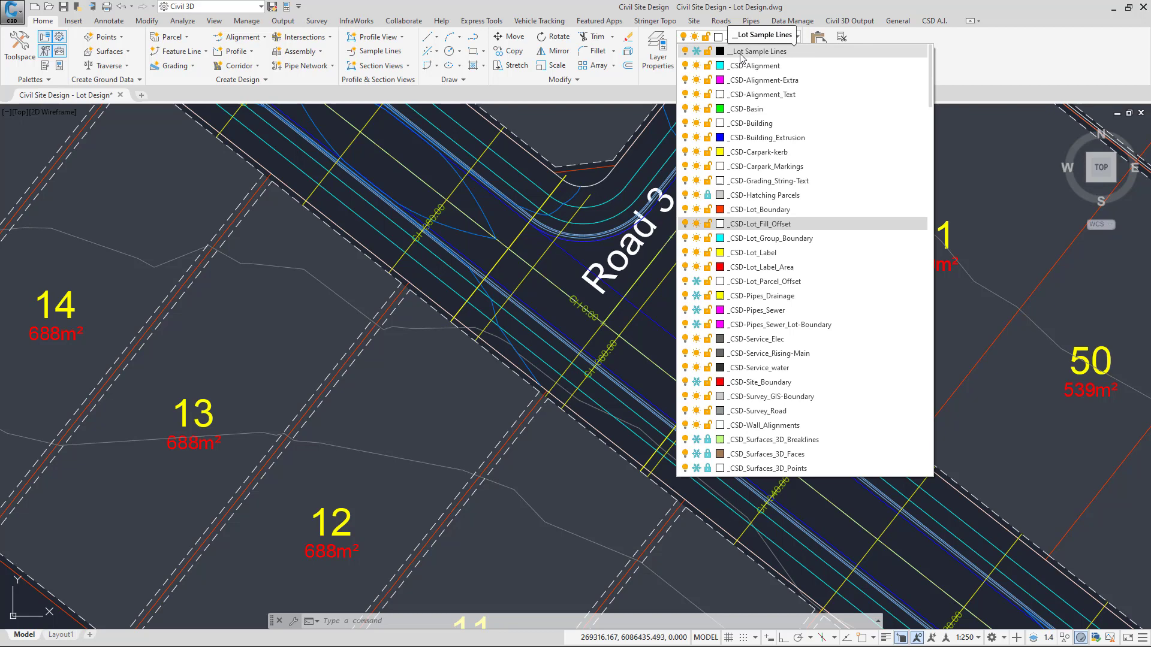
click(697, 52)
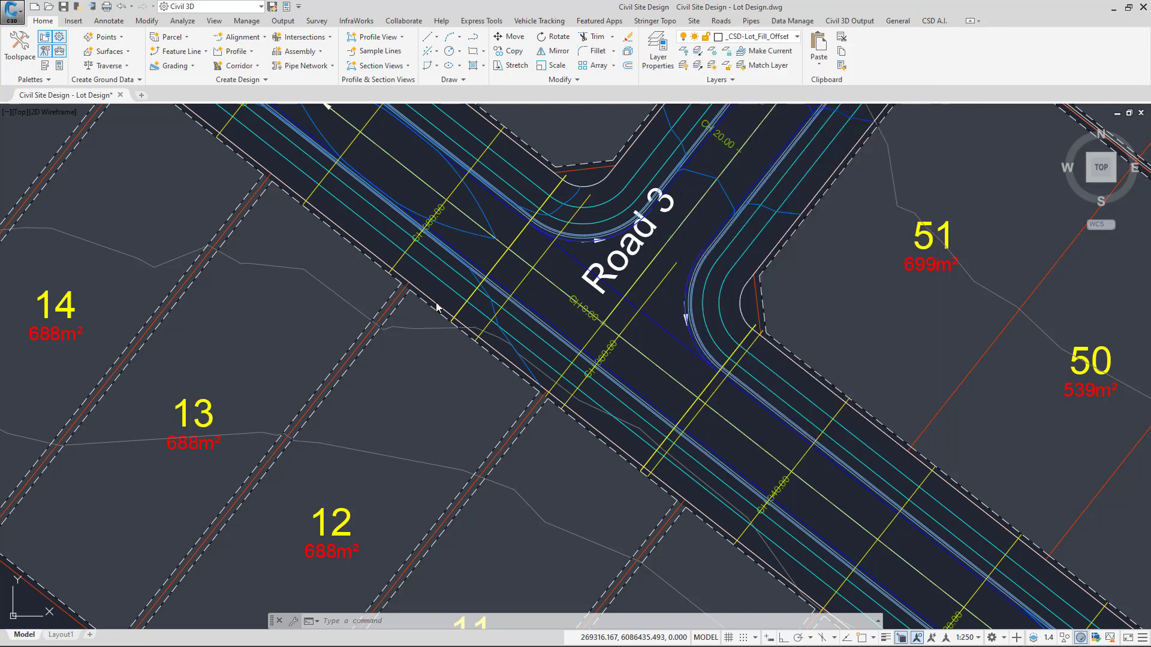
scroll(393, 305, up, 4)
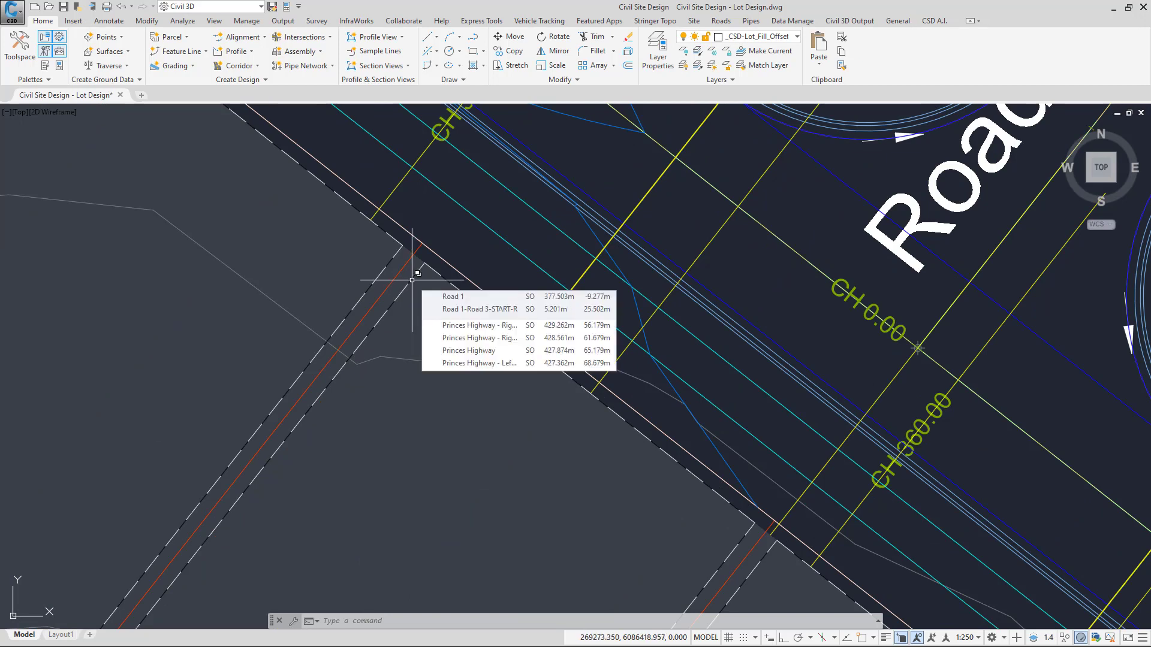
Select the line at the lot corner to confirm it is on __Lot Sample Lines, then deselect it.
click(412, 279)
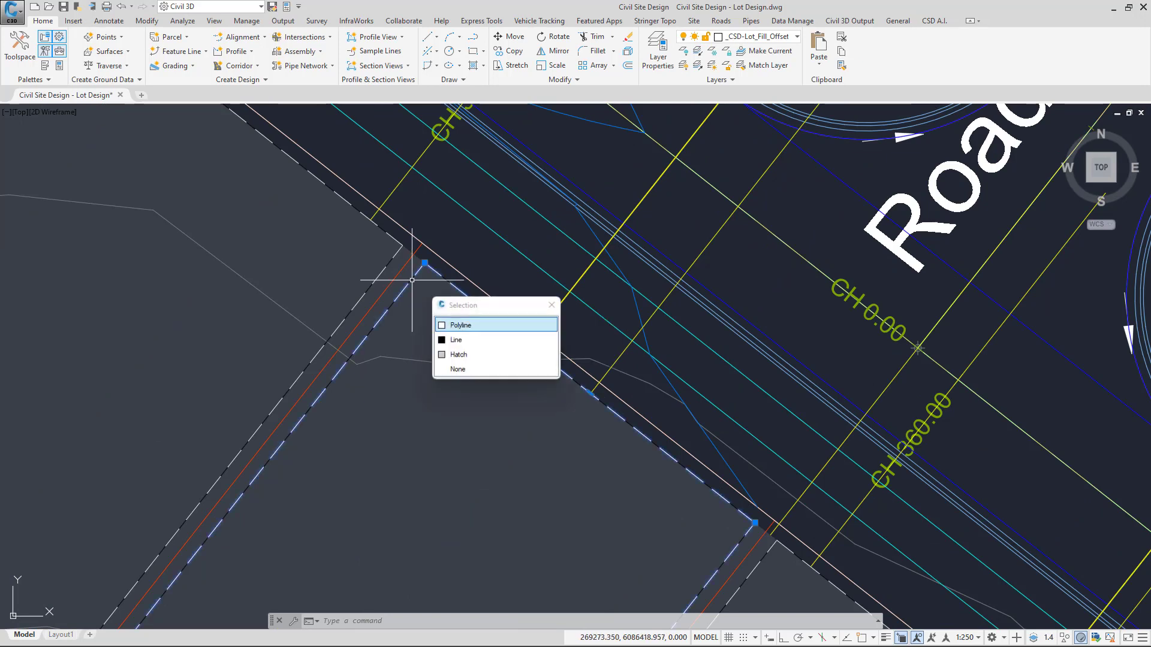
click(462, 339)
scroll(431, 281, down, 2)
scroll(423, 271, down, 3)
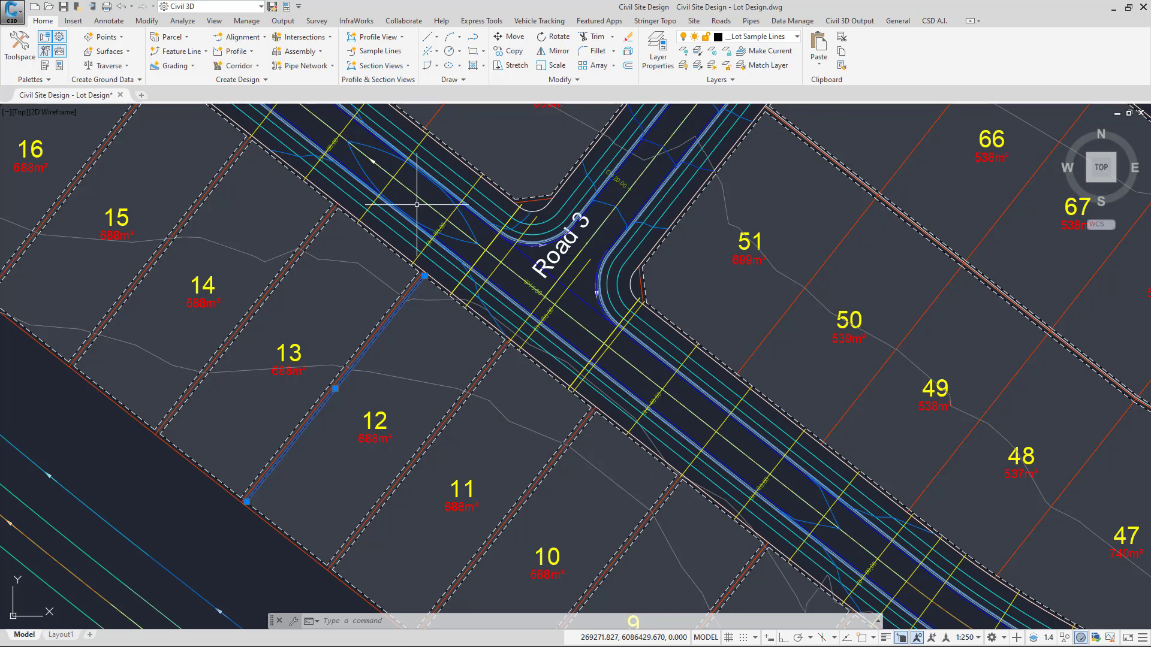
scroll(411, 198, up, 3)
scroll(414, 201, down, 1)
key(Escape)
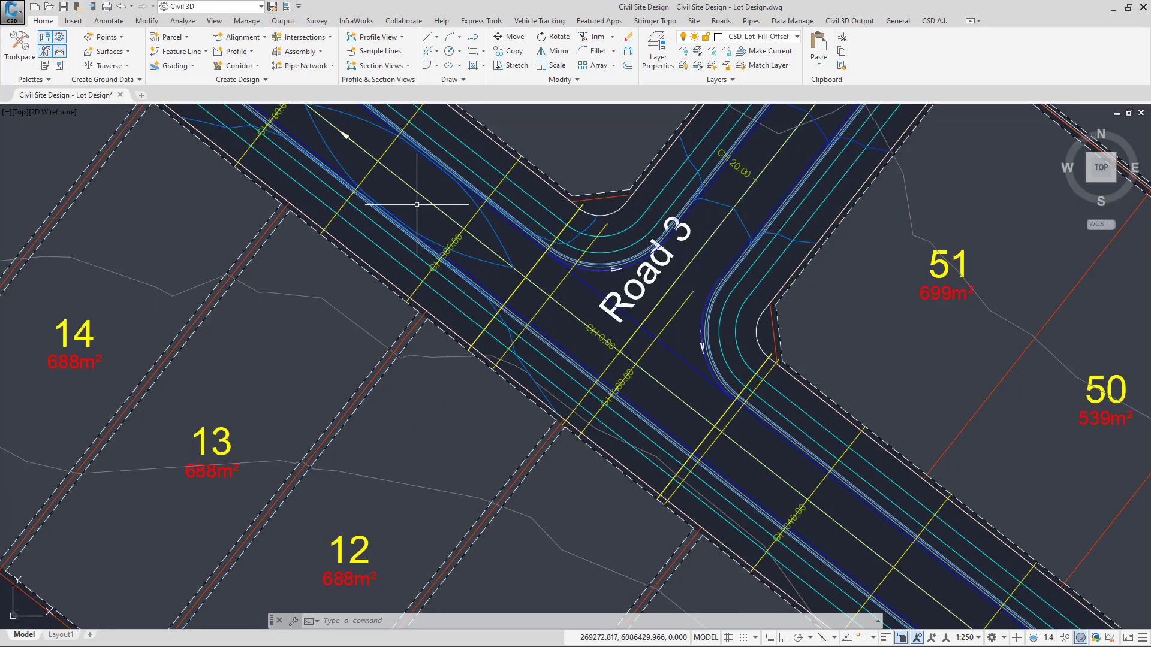
Resample Road 1 from the __Lot Sample Lines layer, including all other sampled sections.
click(721, 21)
click(448, 52)
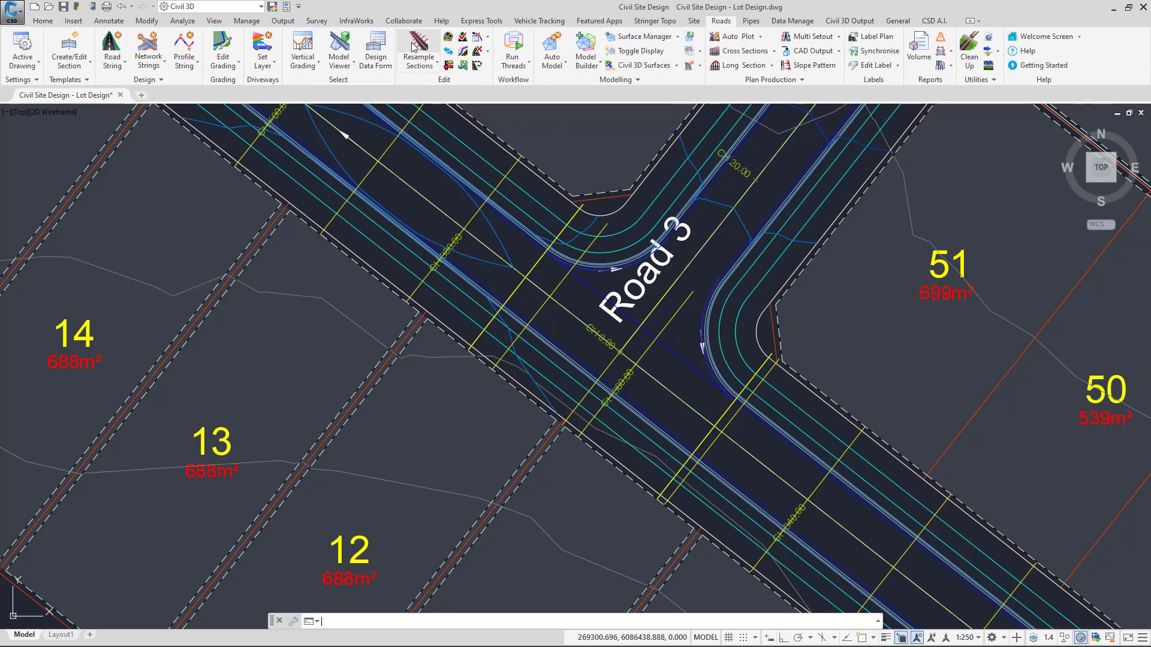
key(Return)
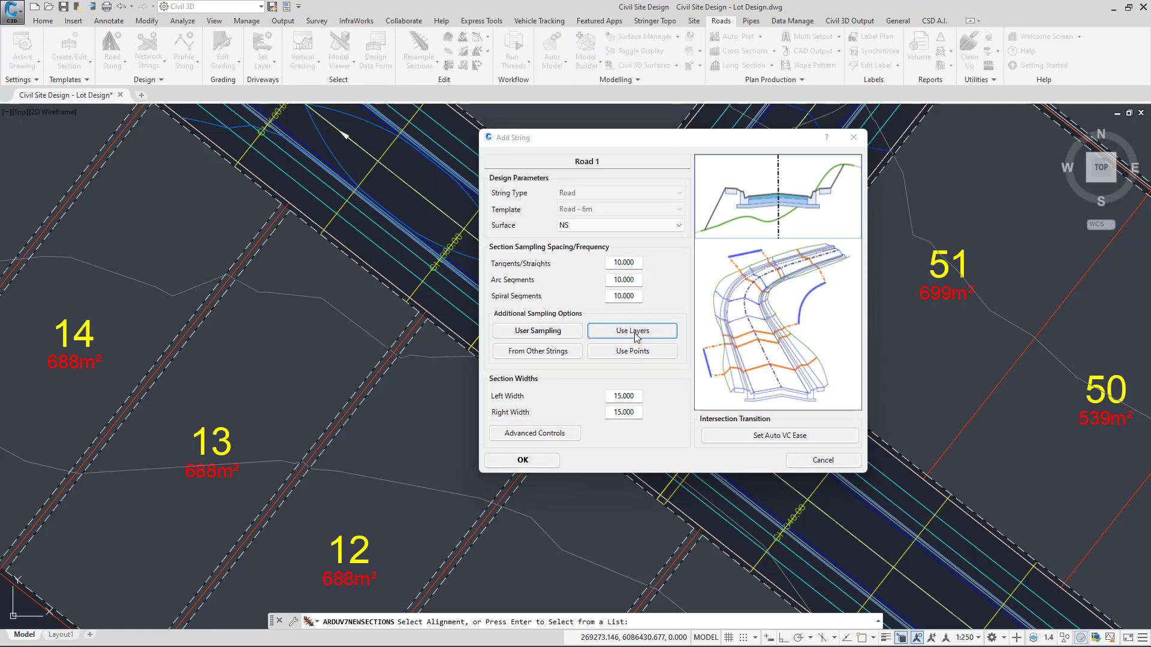
click(636, 331)
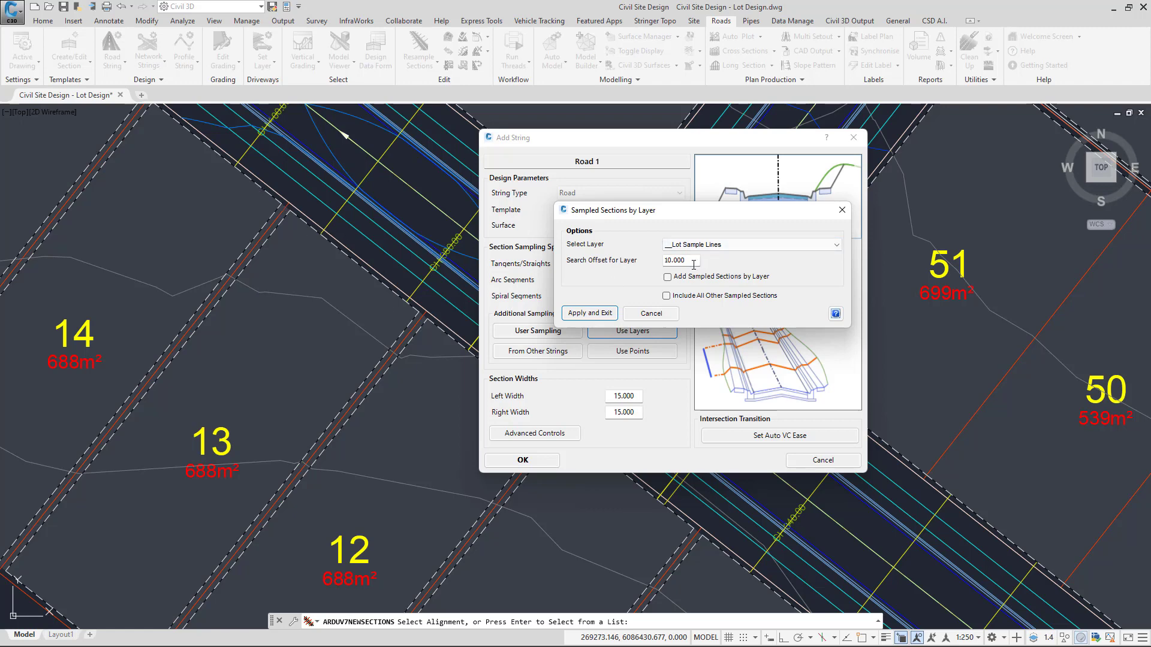
click(668, 296)
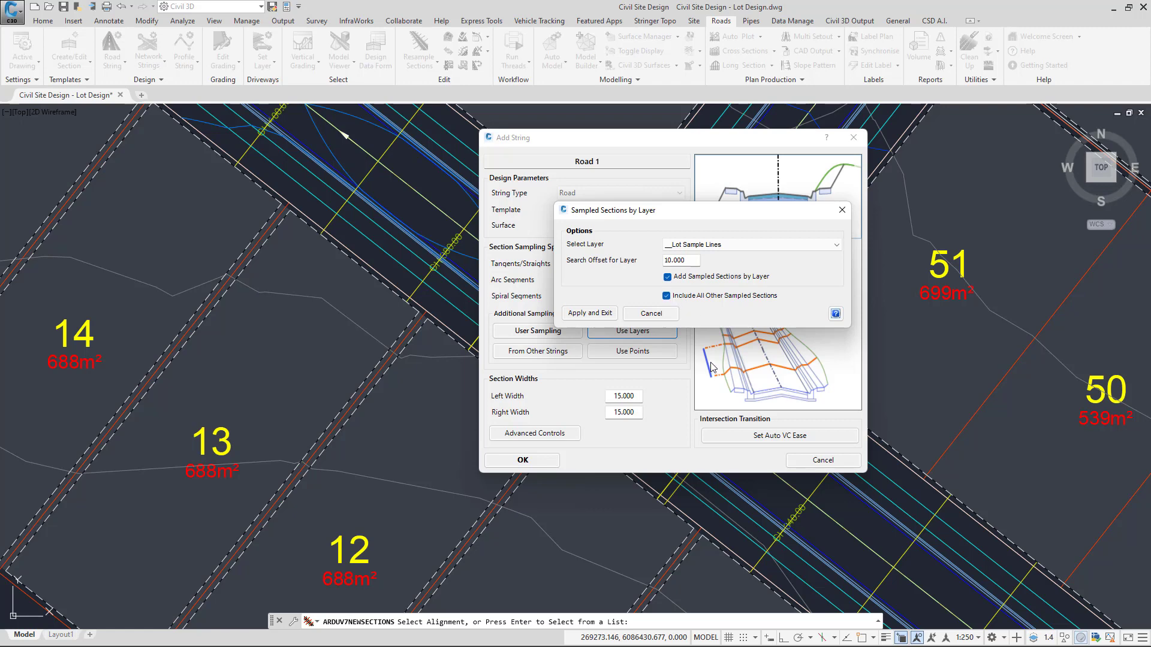
click(590, 313)
click(522, 459)
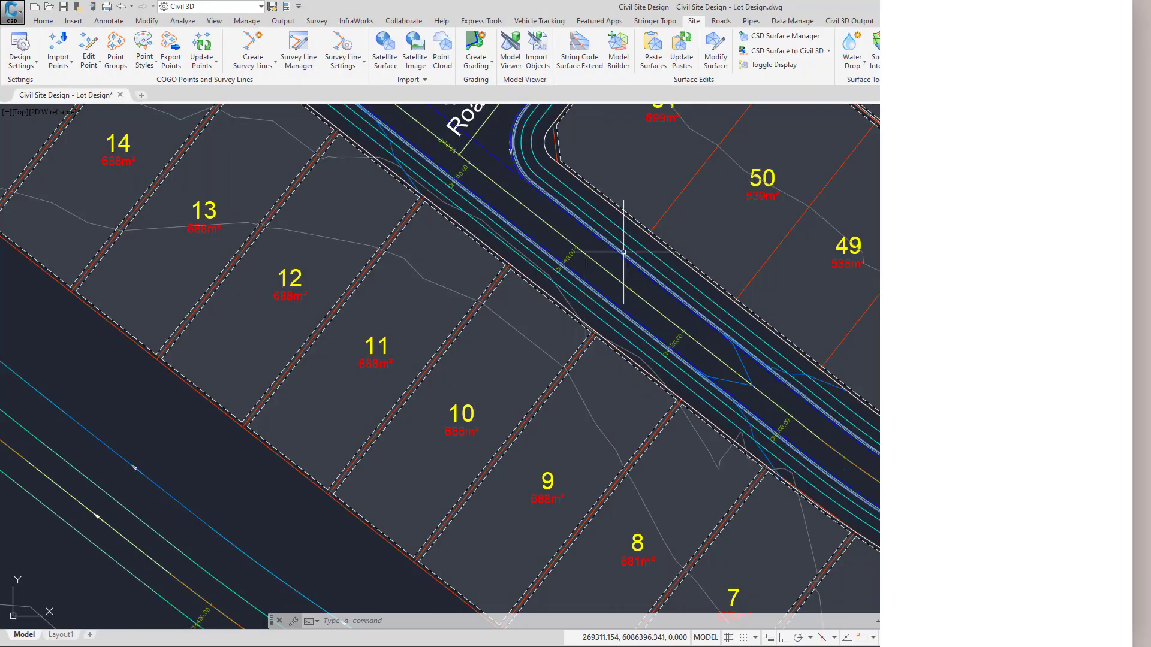
Pan to lots 52–54 and select their boundary polyline.
middle_drag(603, 141, 496, 349)
middle_drag(346, 209, 456, 413)
click(440, 478)
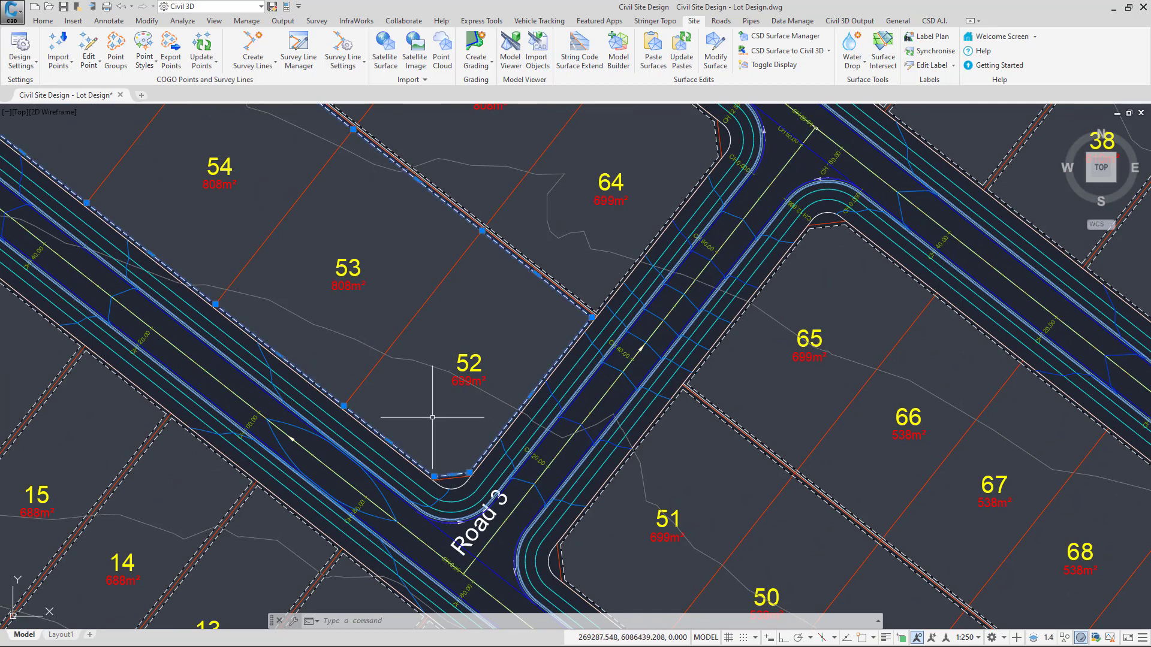
Pan past lots 54, 55 and 63 to lot 10, select its boundary polyline, then deselect.
middle_drag(296, 229, 399, 322)
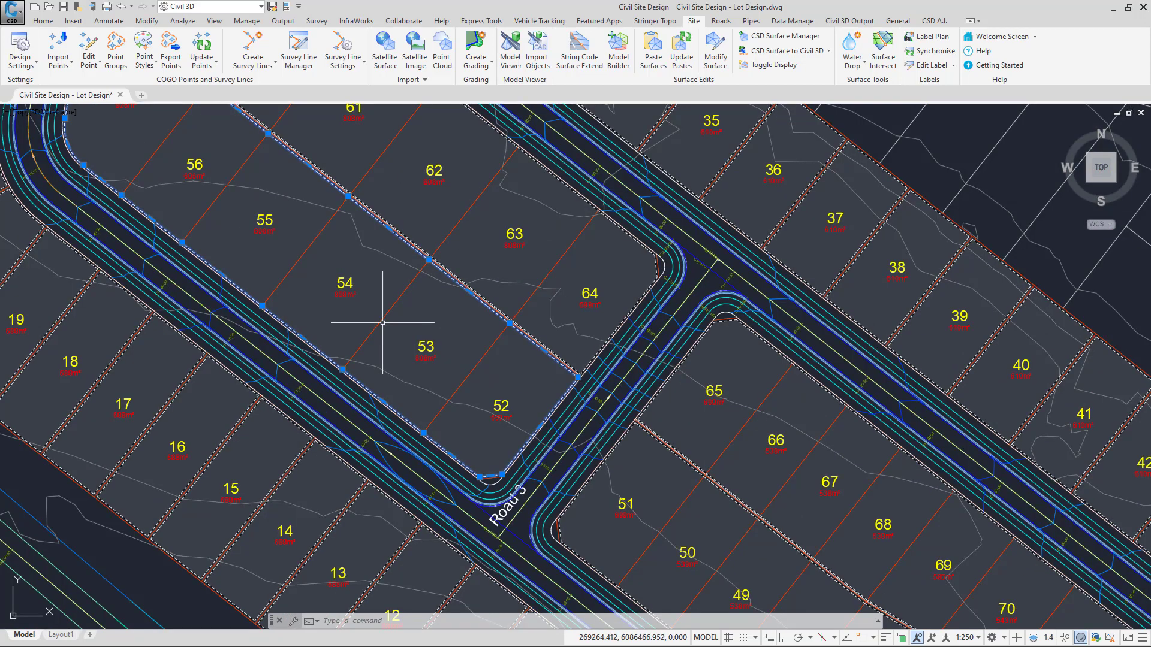
middle_drag(294, 207, 387, 295)
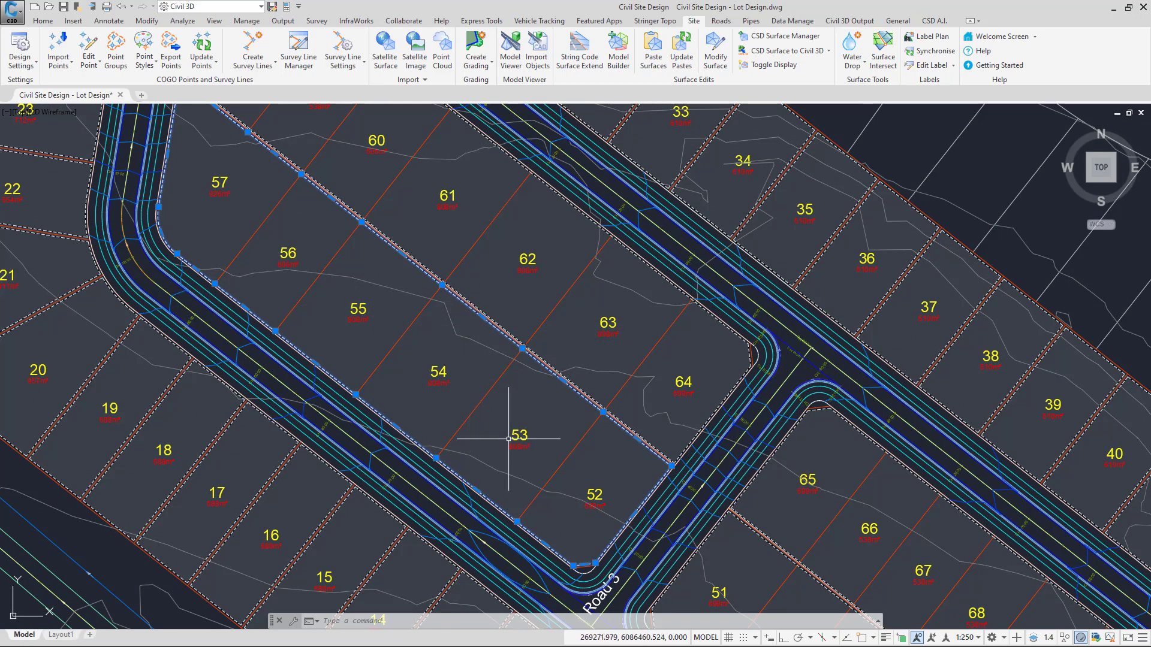
middle_drag(532, 467, 411, 168)
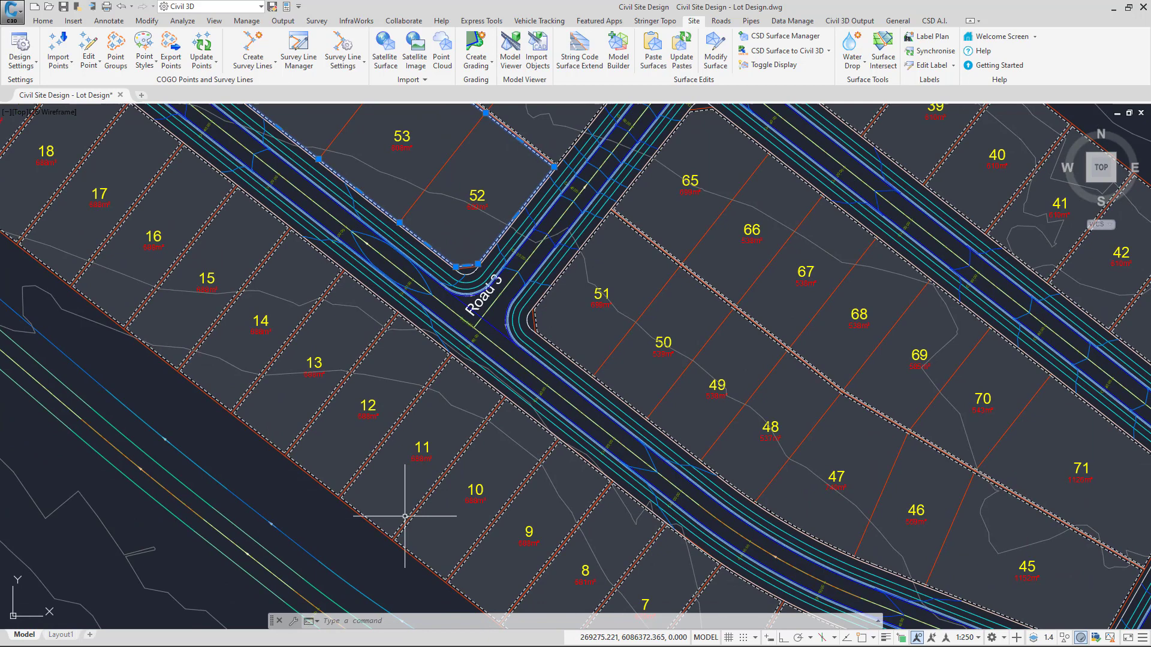
scroll(406, 513, up, 2)
middle_drag(558, 524, 473, 433)
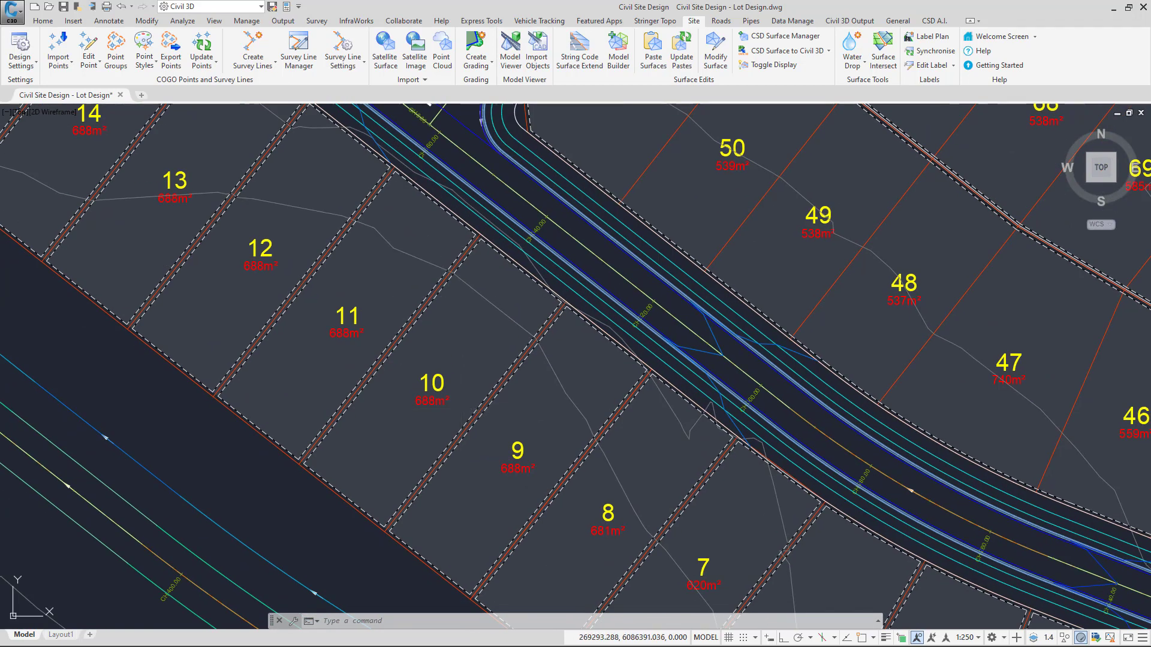
click(436, 296)
key(Escape)
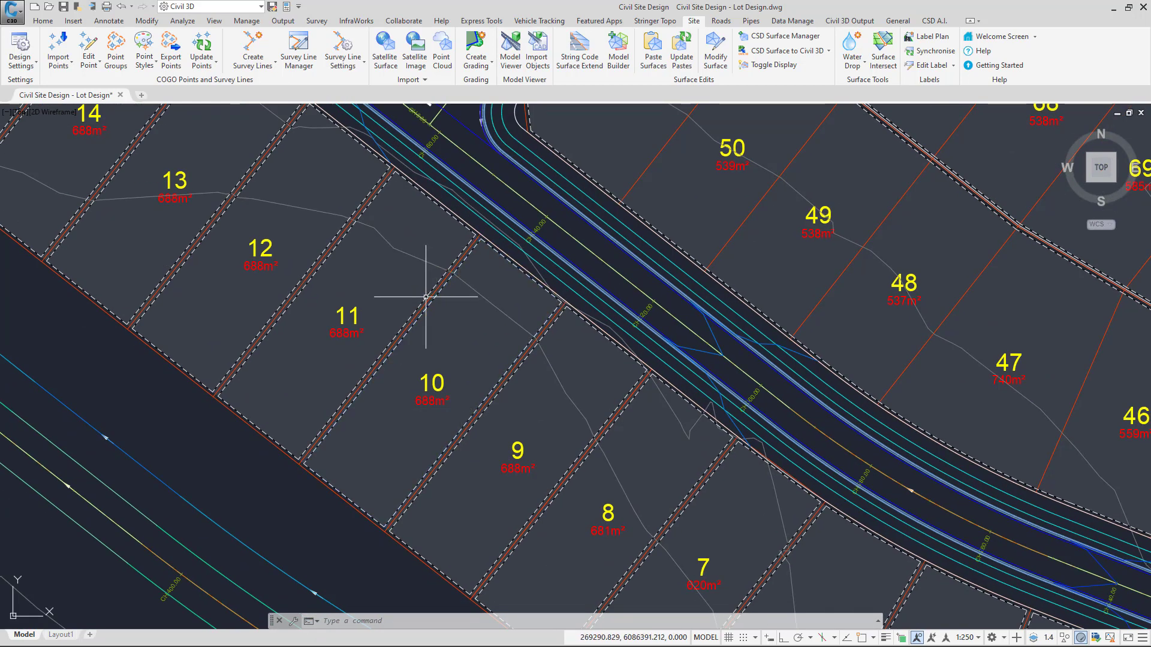